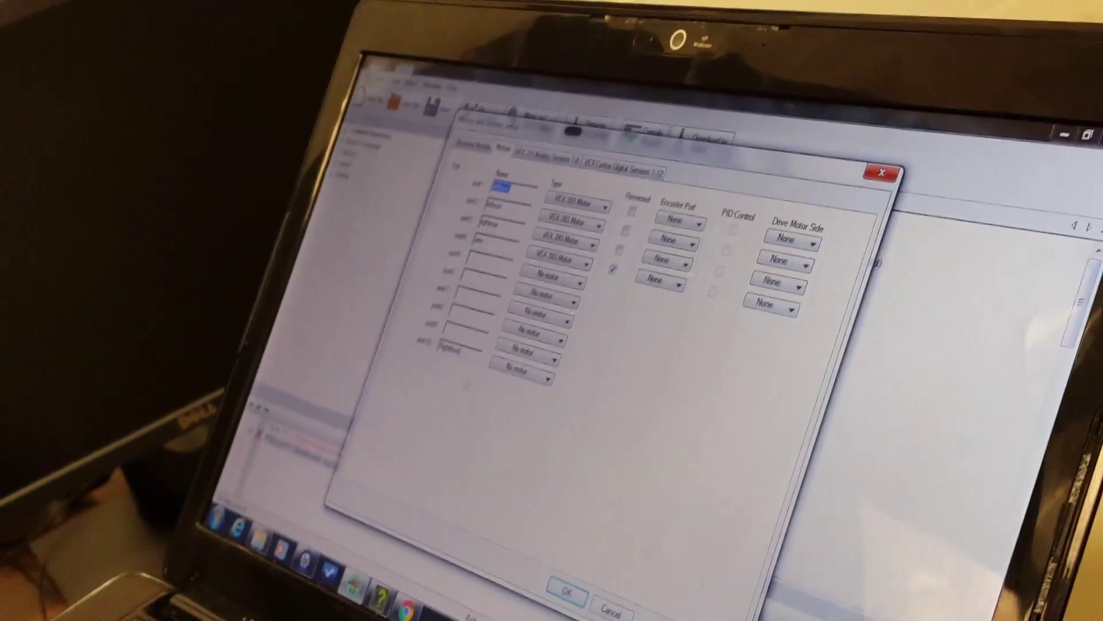
Set port 10's motor type to VEX 393 Motor and confirm the Motors and Sensors Setup.
click(527, 347)
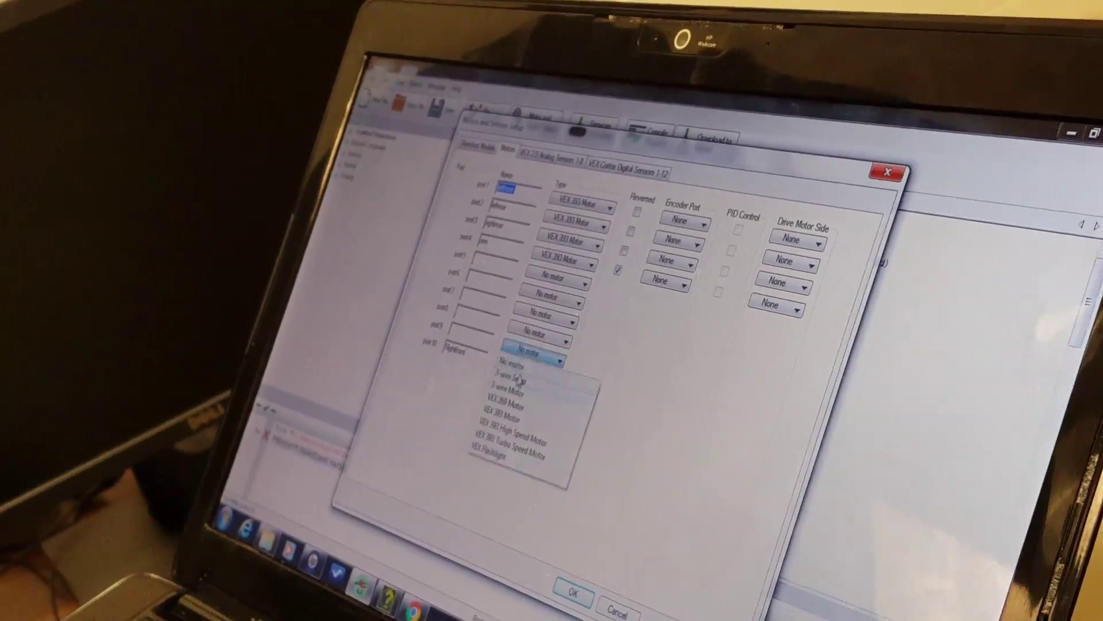
click(517, 379)
click(528, 360)
click(518, 387)
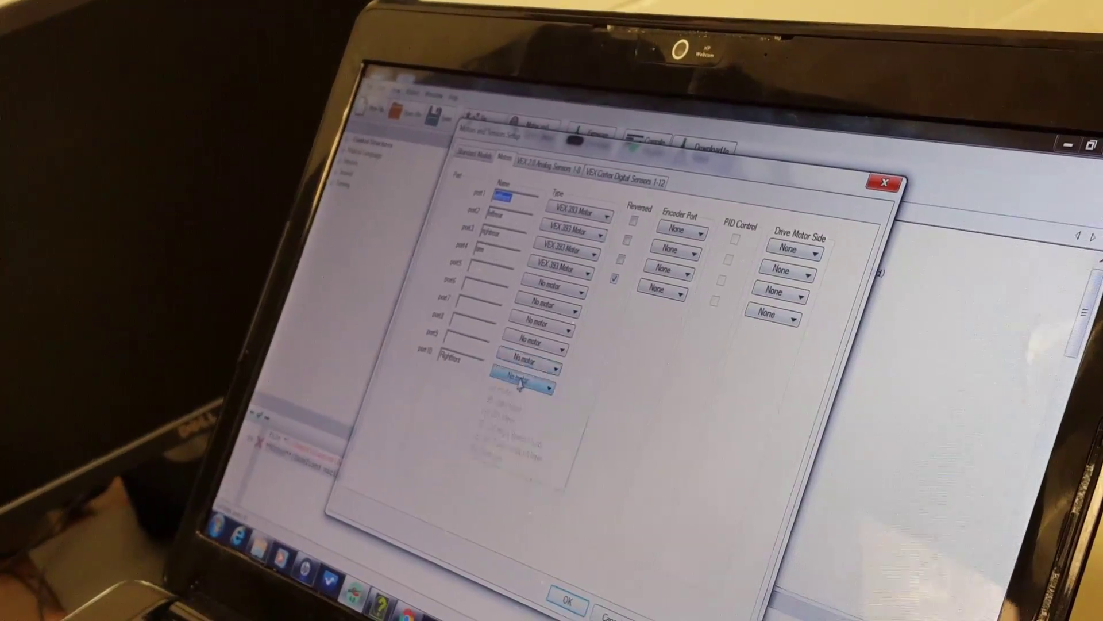
click(517, 425)
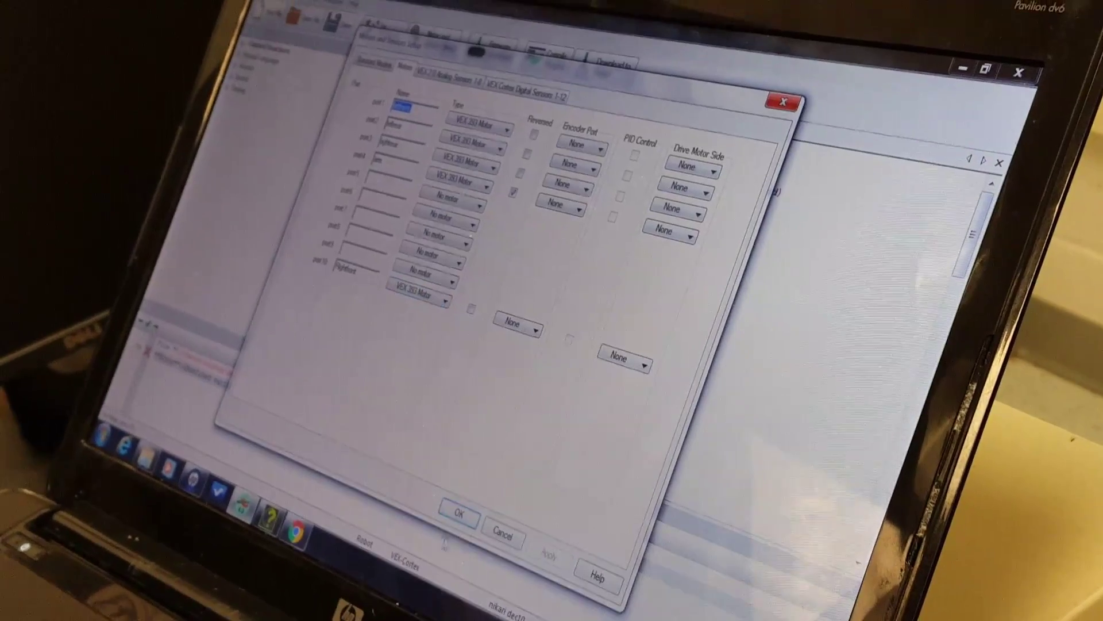
click(458, 512)
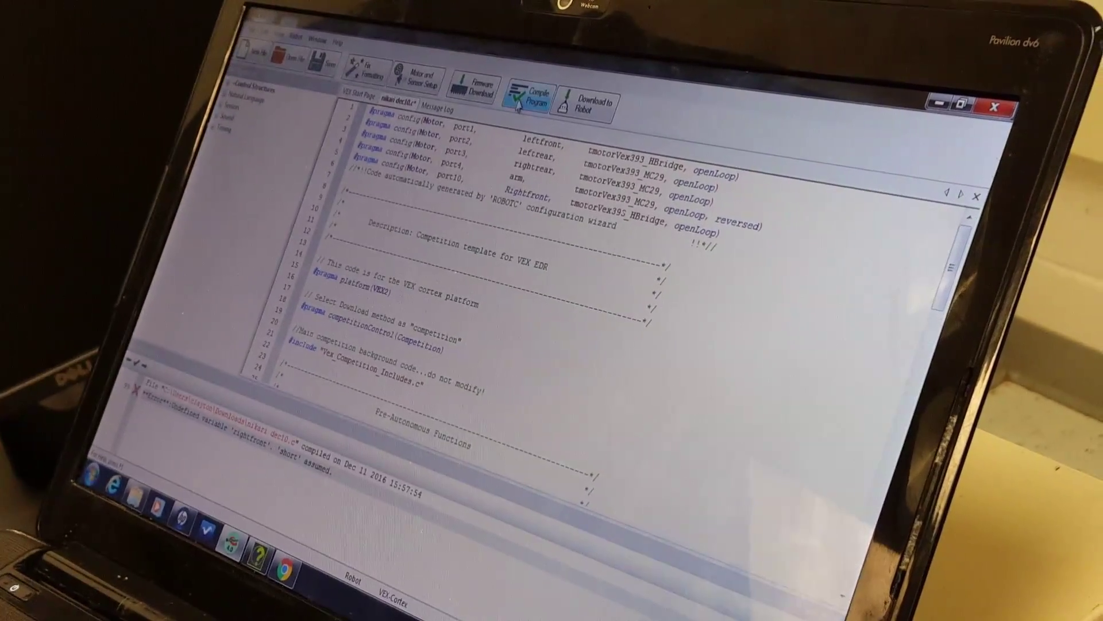
Correct 'rightfront' to 'Rightfront' on line 100 and recompile with F7.
click(517, 116)
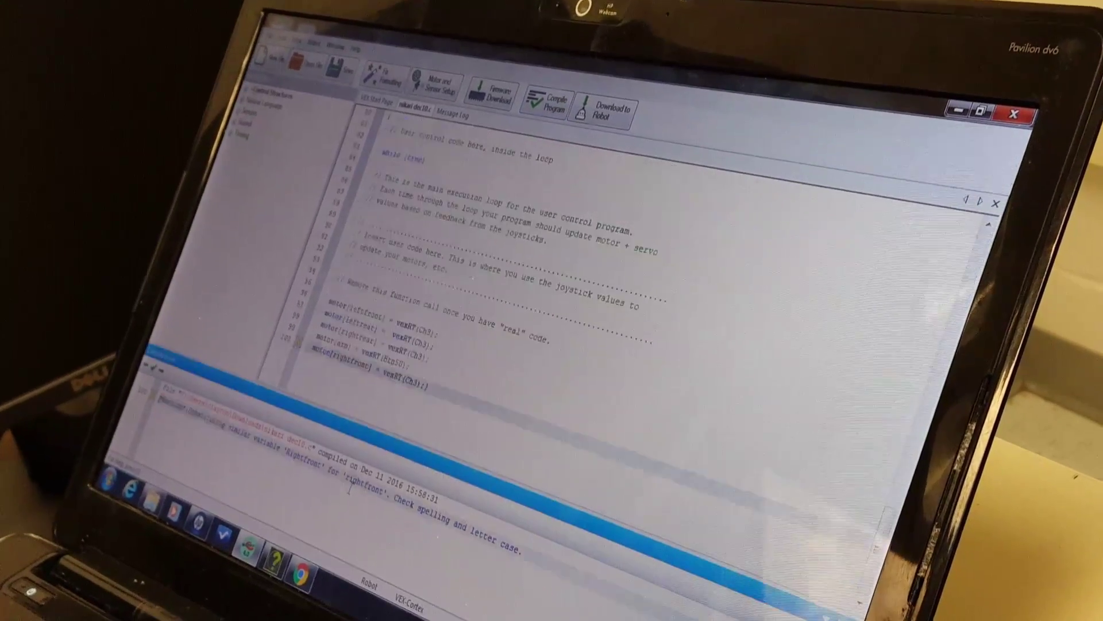
double_click(347, 352)
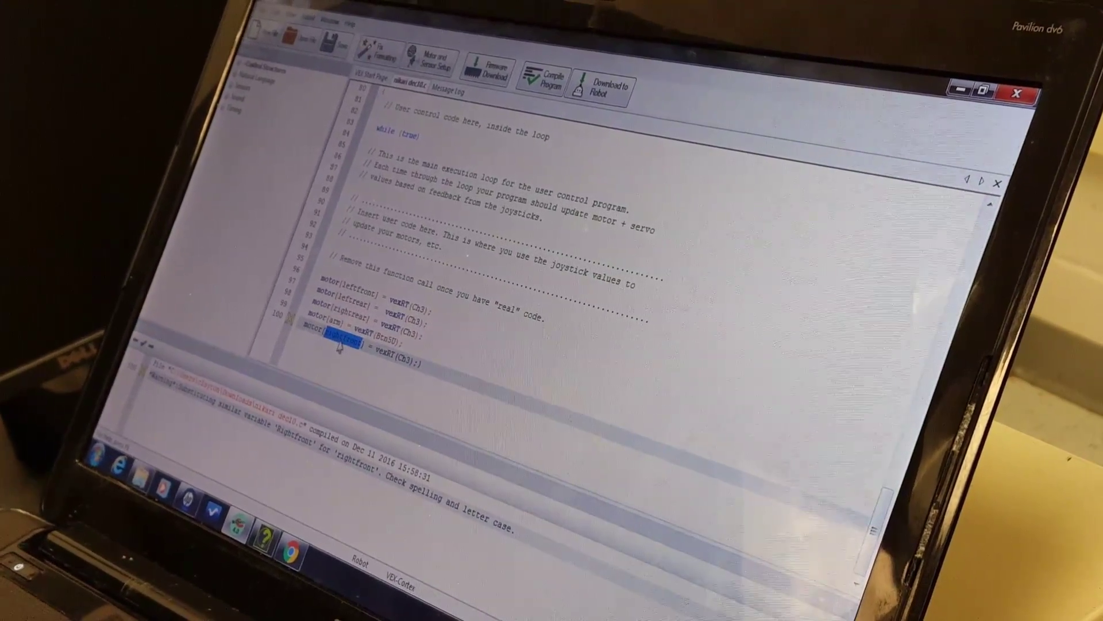
text(Right)
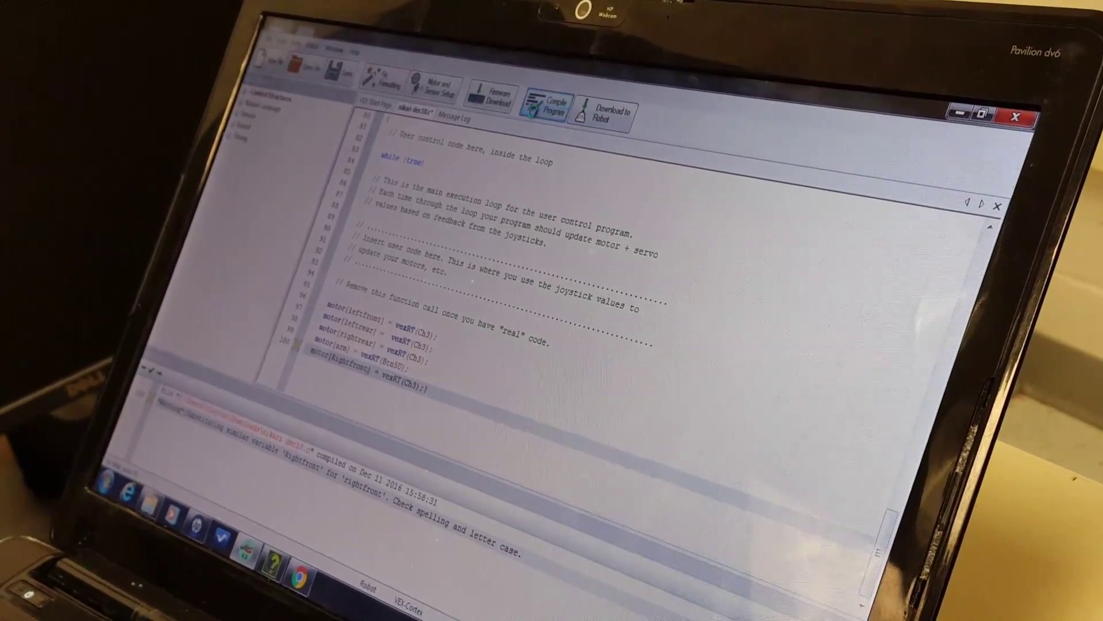
key(F7)
scroll(438, 369, up, 10)
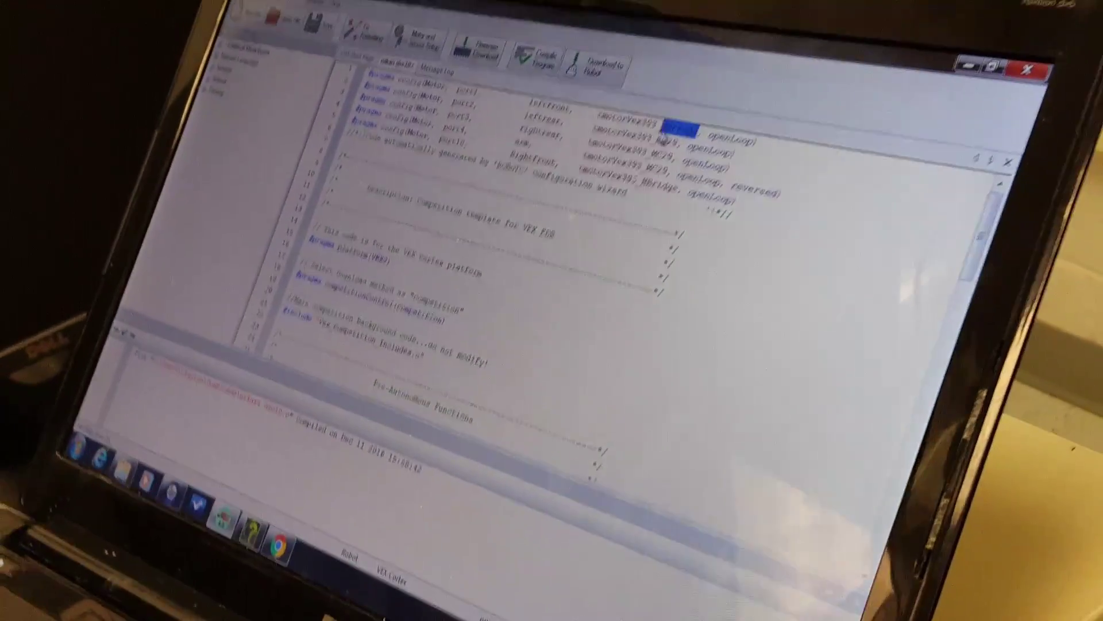
Browse the editing context menu, Window > Menu Level and View > Preferences menus.
right_click(681, 130)
click(697, 189)
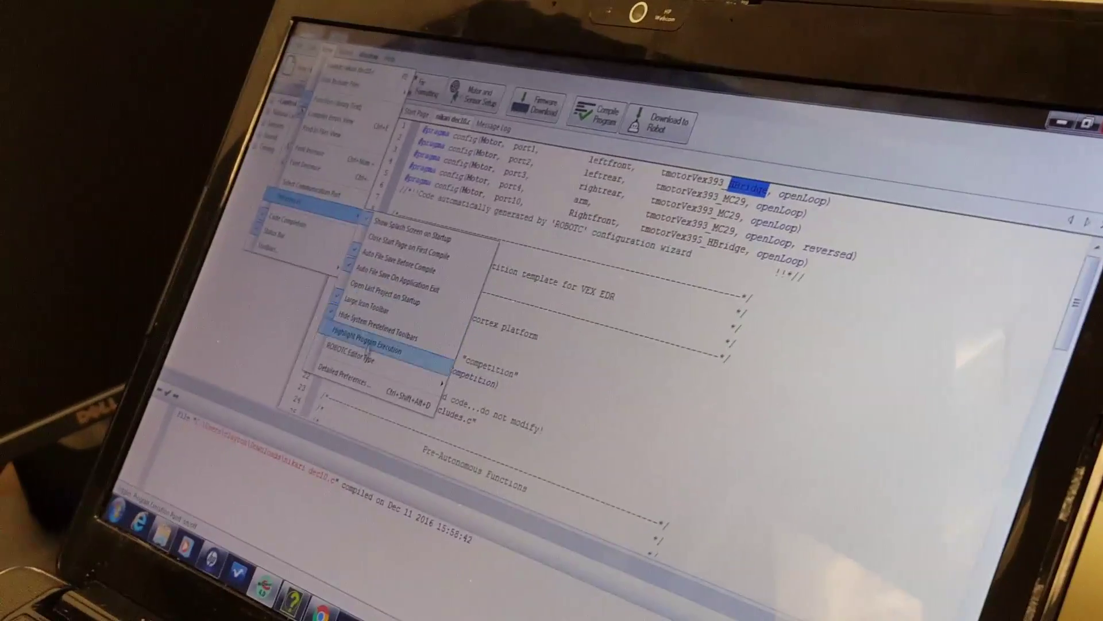
mouse_move(297, 199)
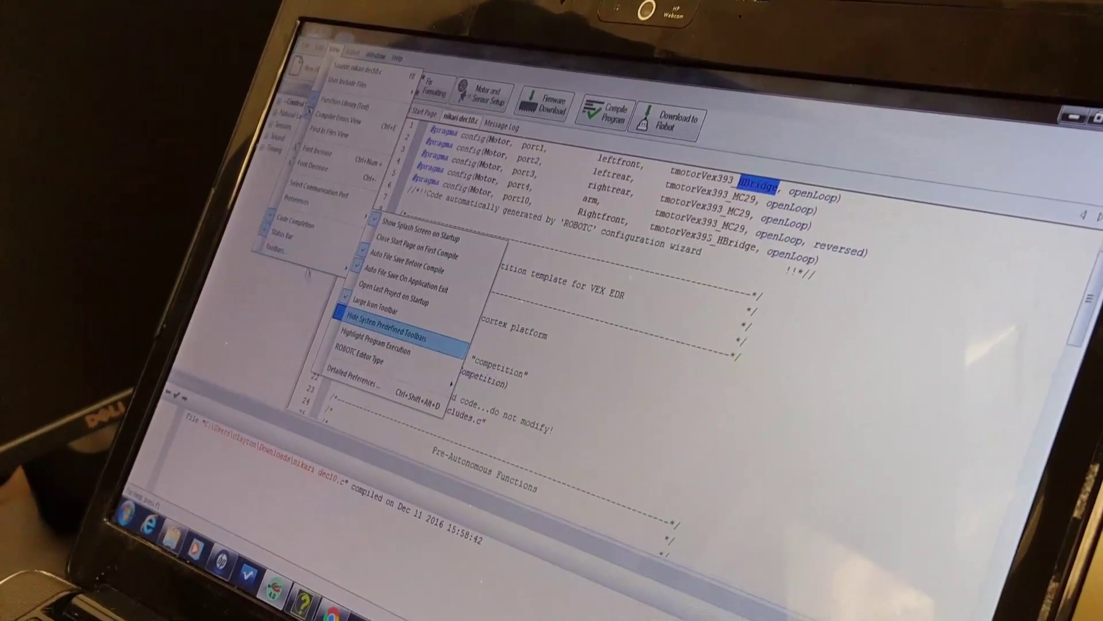
click(372, 50)
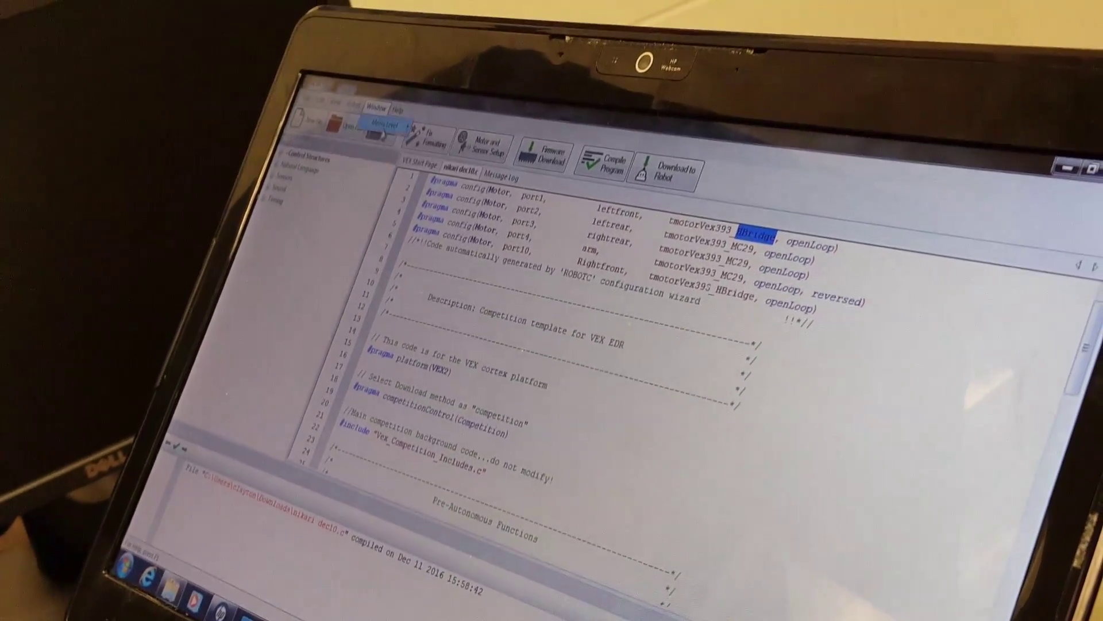
click(425, 139)
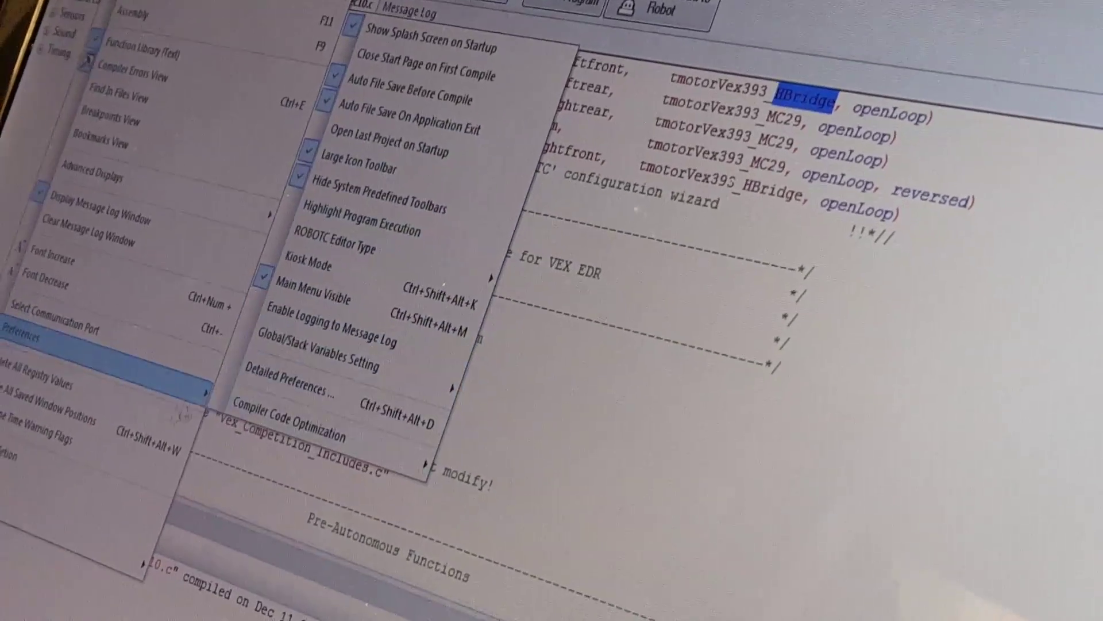
click(95, 384)
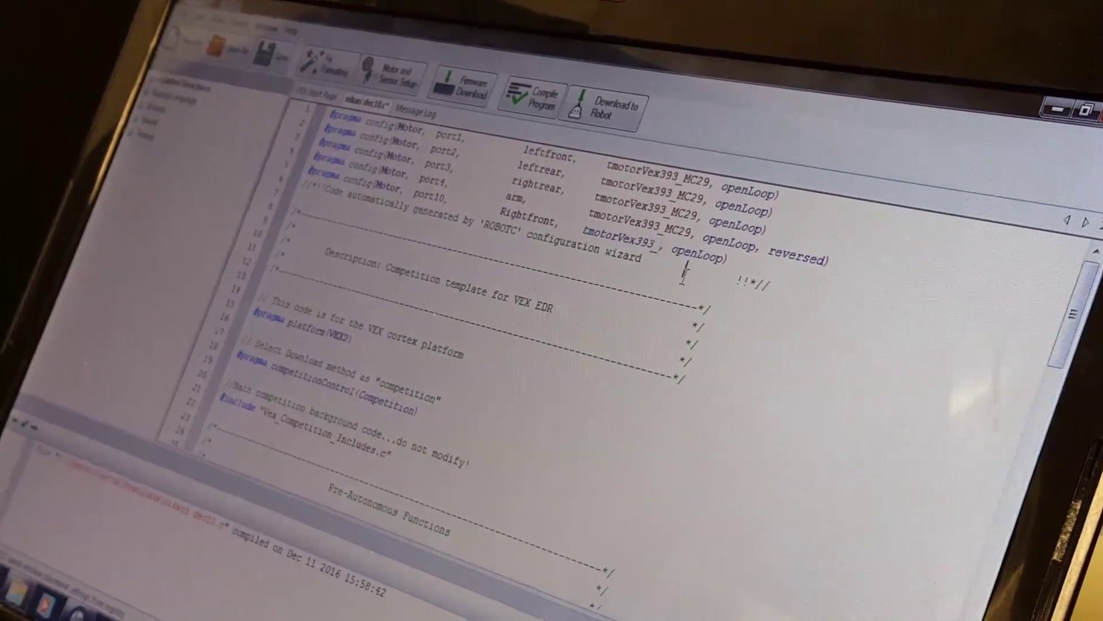
Change Rightfront's pragma motor type to tmotorVex393_MC29 and recompile with F7.
right_click(683, 274)
click(642, 261)
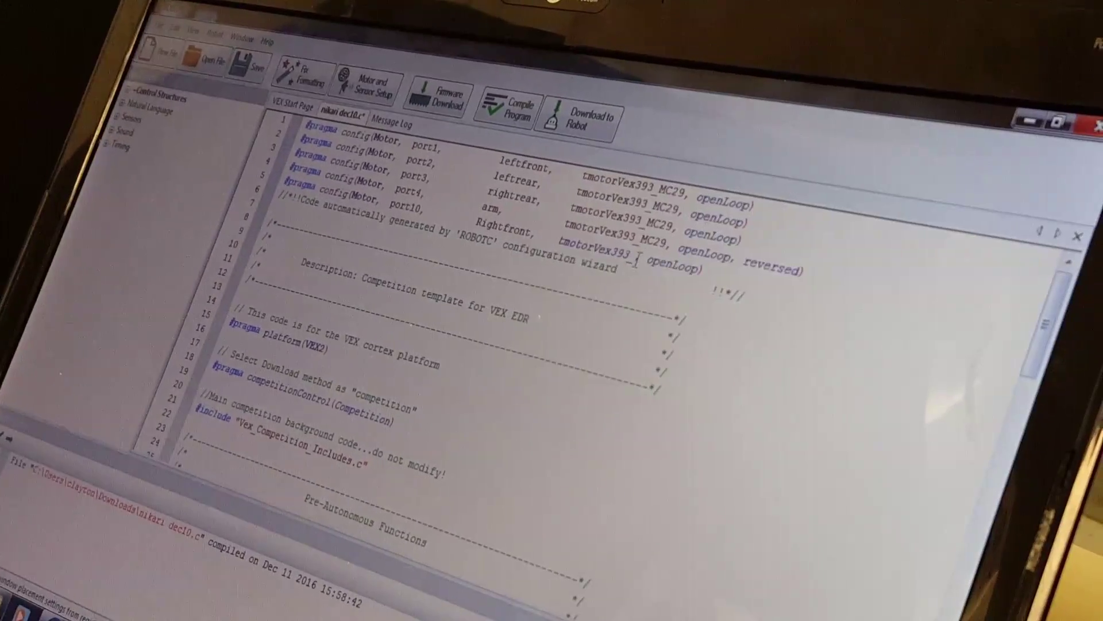
text(MC)
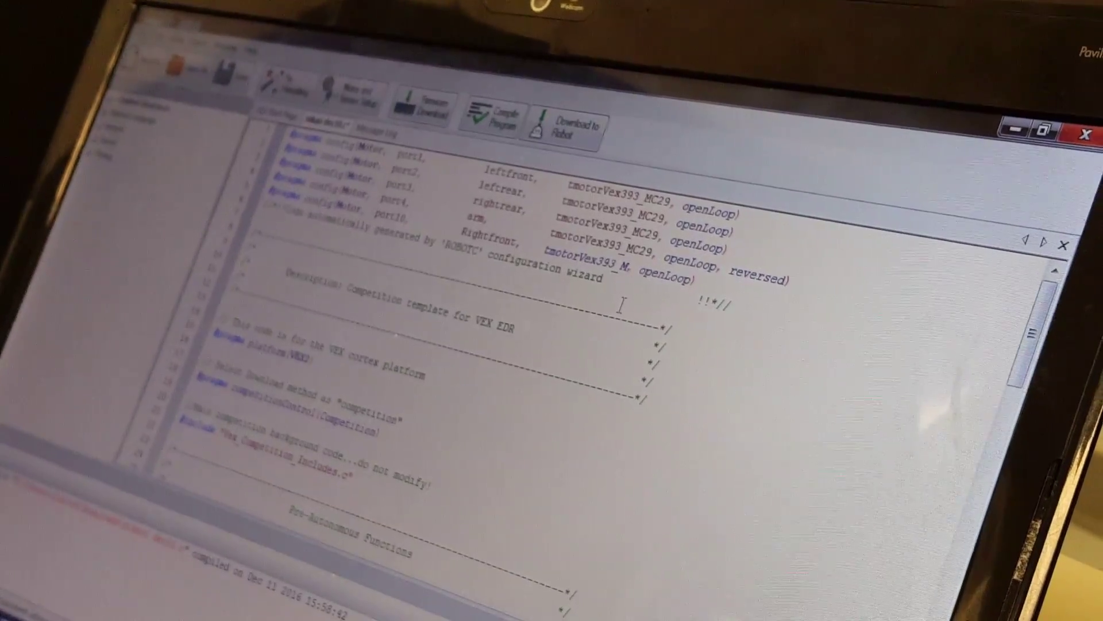
text(29)
key(F7)
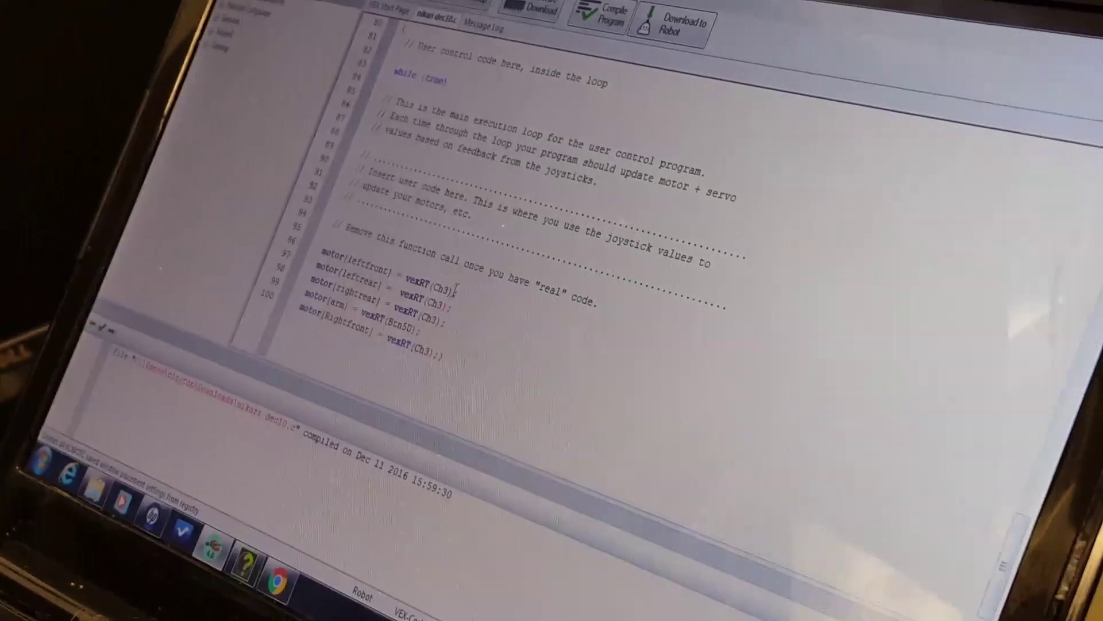
Rewrite lines 97 and 98 to read vexRT(Ch3); using the Ch3 autocomplete.
click(456, 290)
key(BackSpace)
key(BackSpace)
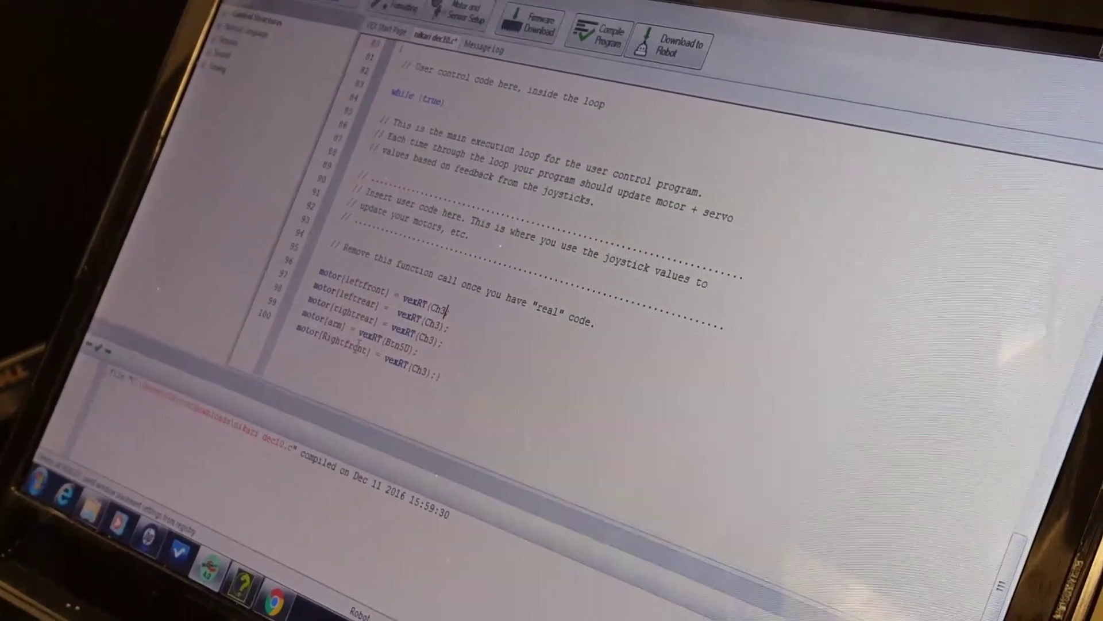
text(;)
key(BackSpace)
key(BackSpace)
key(BackSpace)
key(BackSpace)
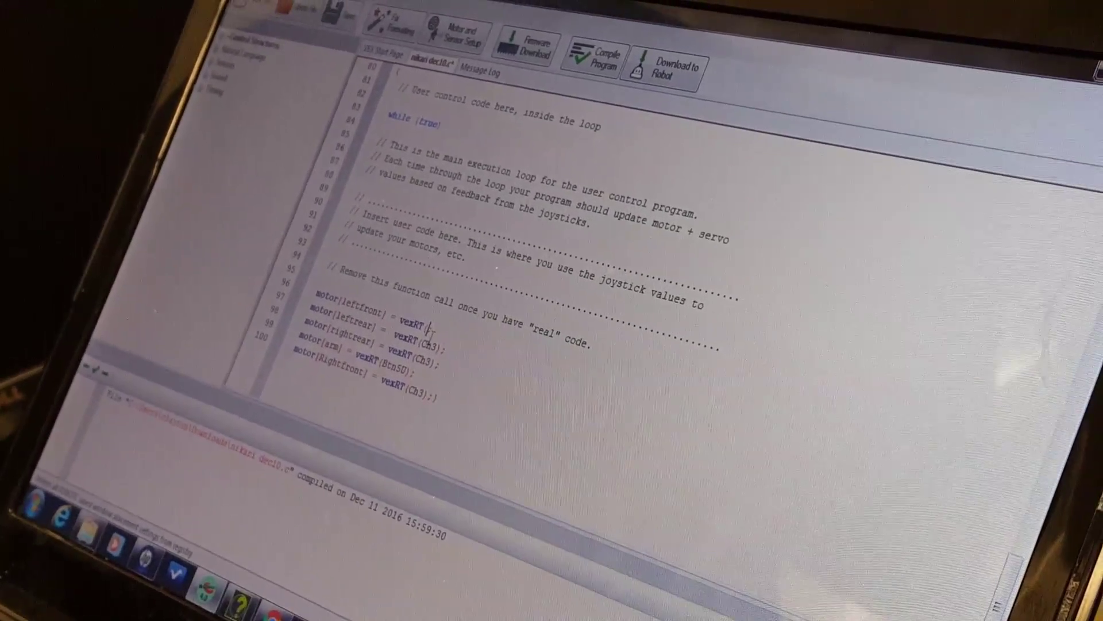
text(Ch)
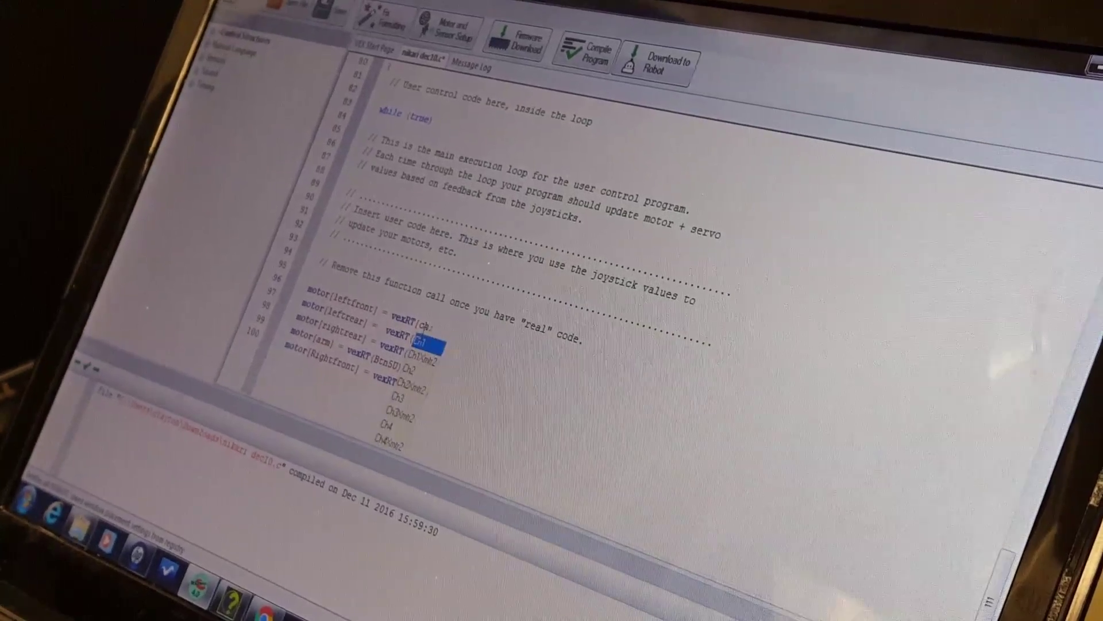
text(;)
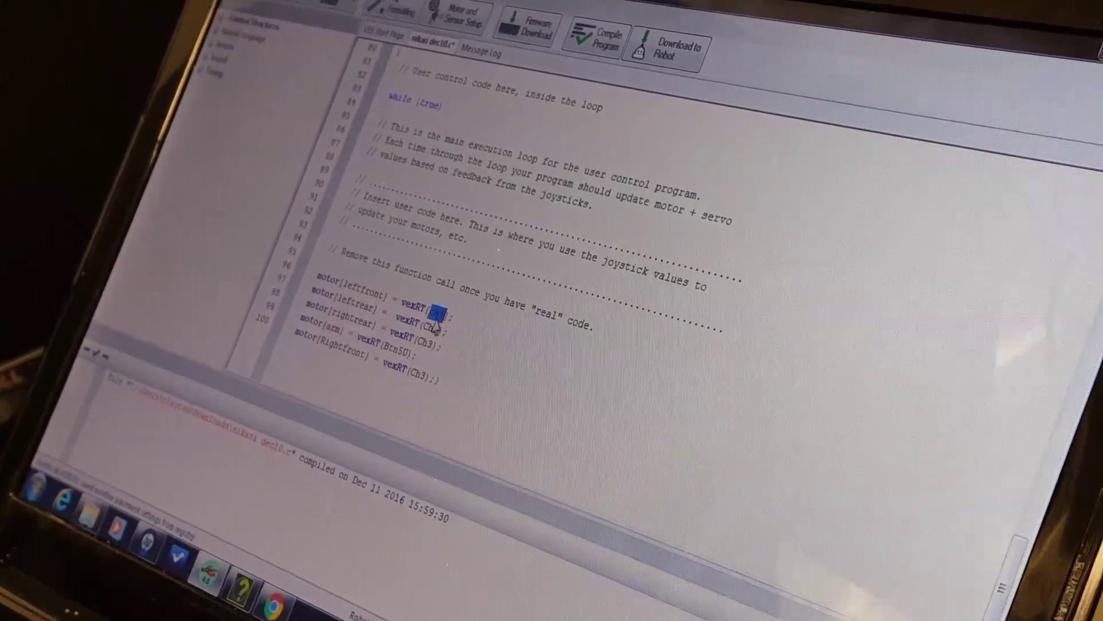
text(C)
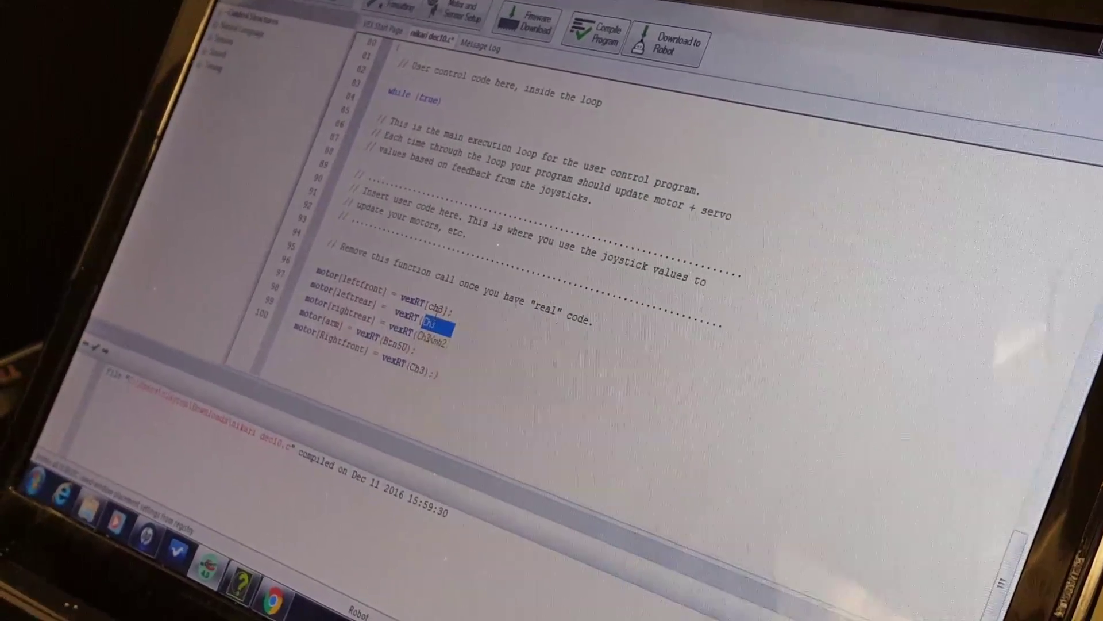
key(Return)
text();)
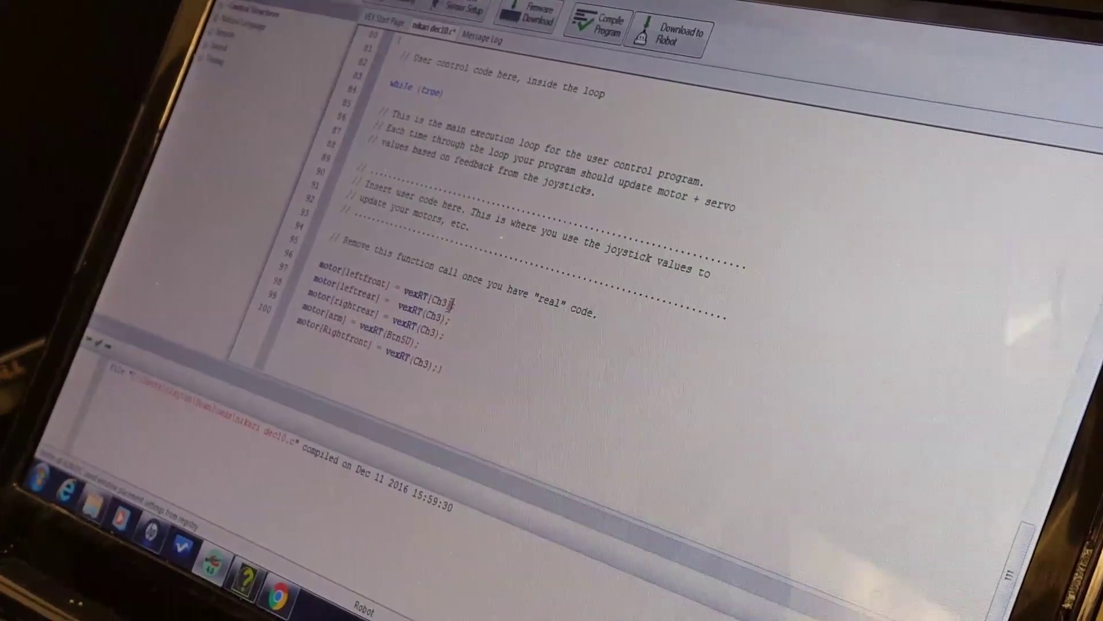
Copy vexRT(Ch3); and paste it over line 99's joystick reading.
click(427, 341)
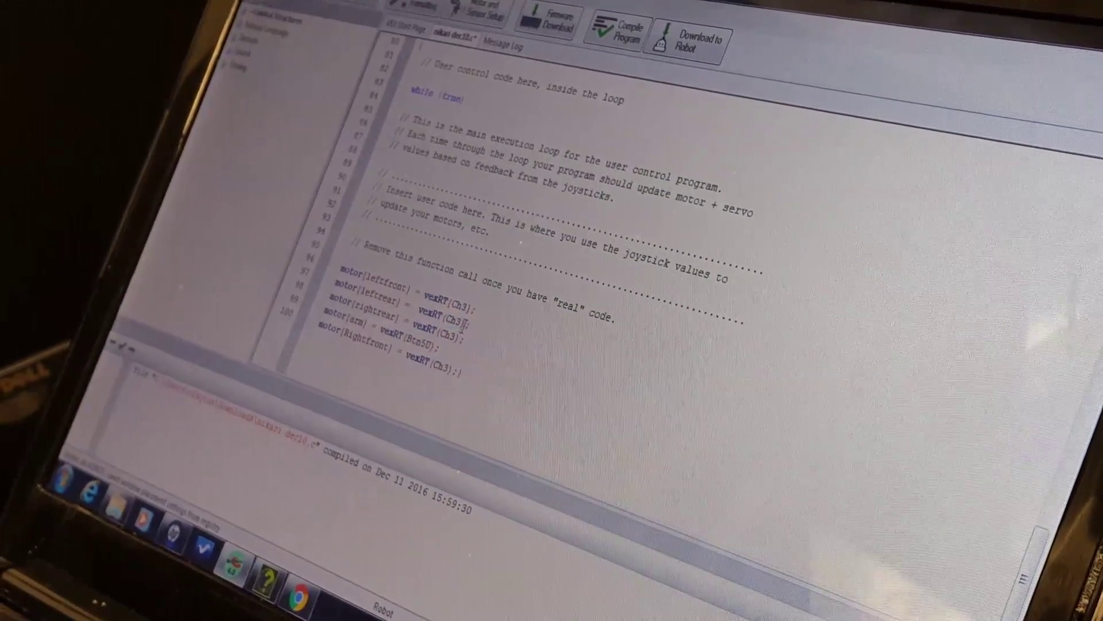
drag(464, 324, 419, 312)
right_click(436, 317)
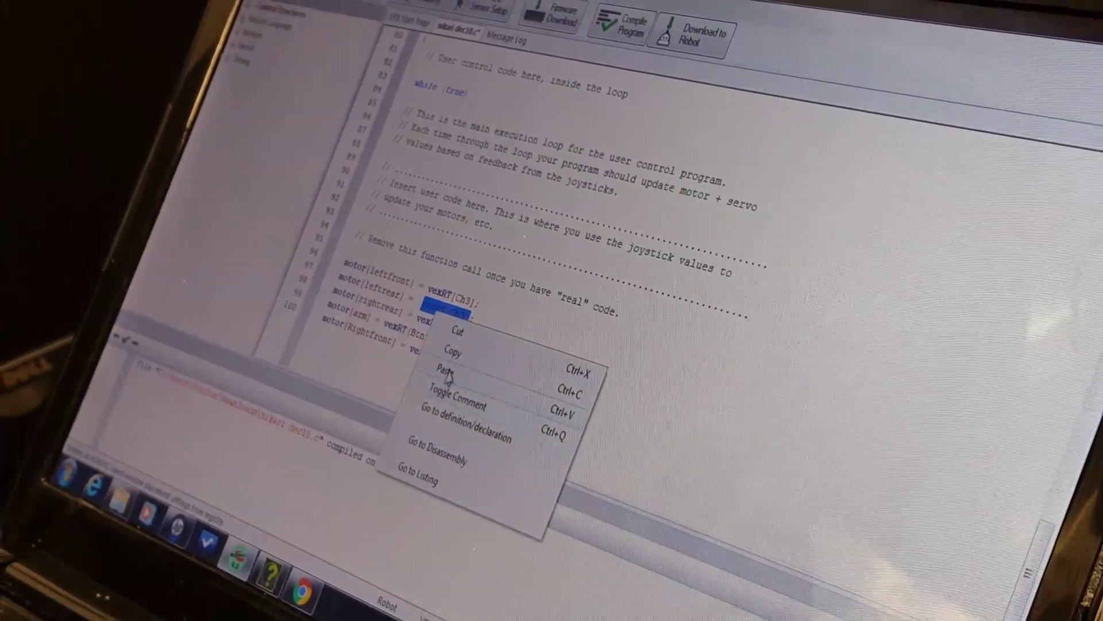
click(446, 371)
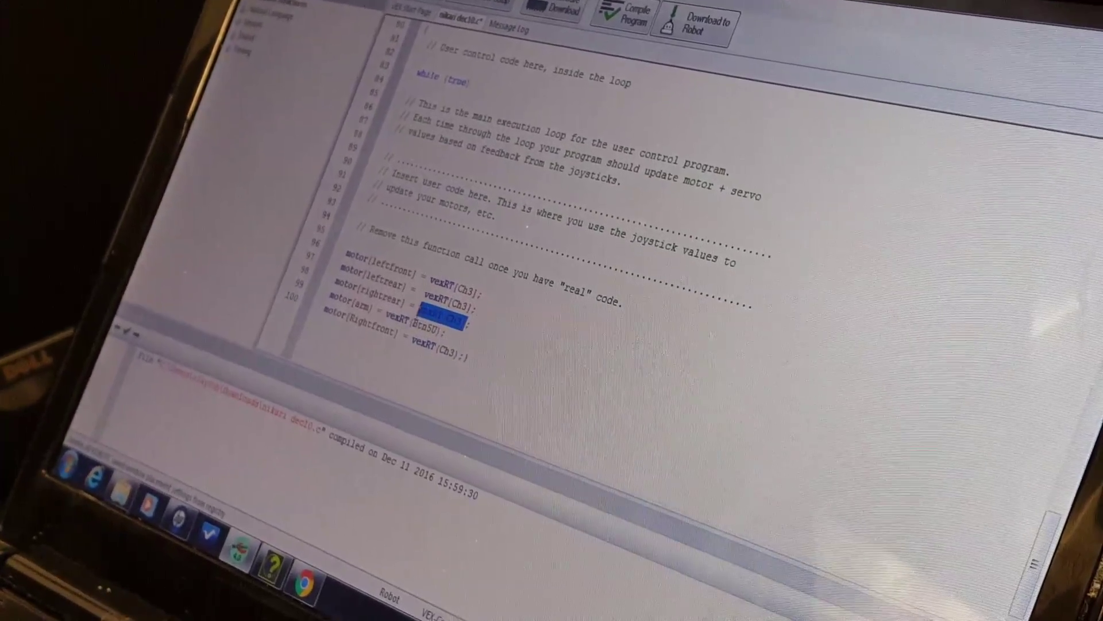
right_click(451, 329)
click(443, 383)
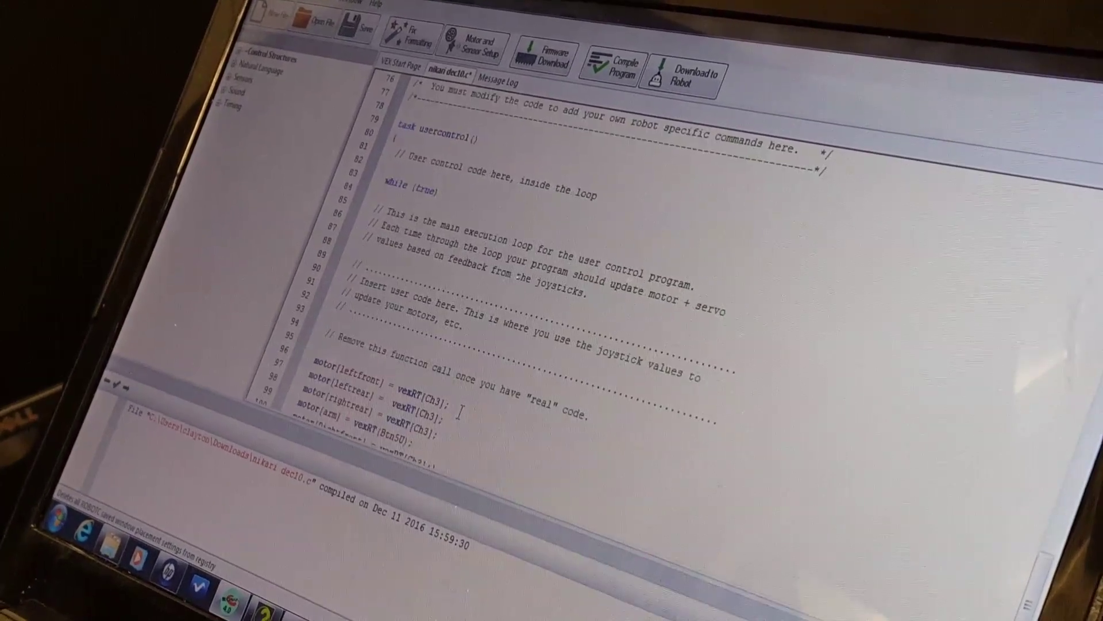
scroll(464, 431, up, 3)
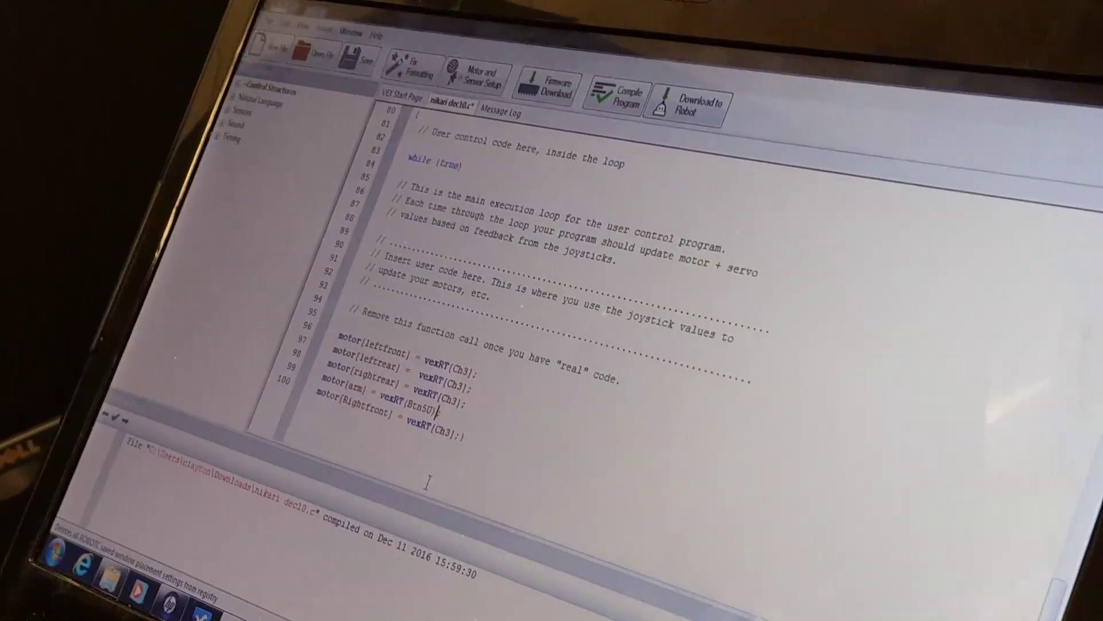
Delete the stray bracket after the arm line's button reading and recompile with F7.
key(BackSpace)
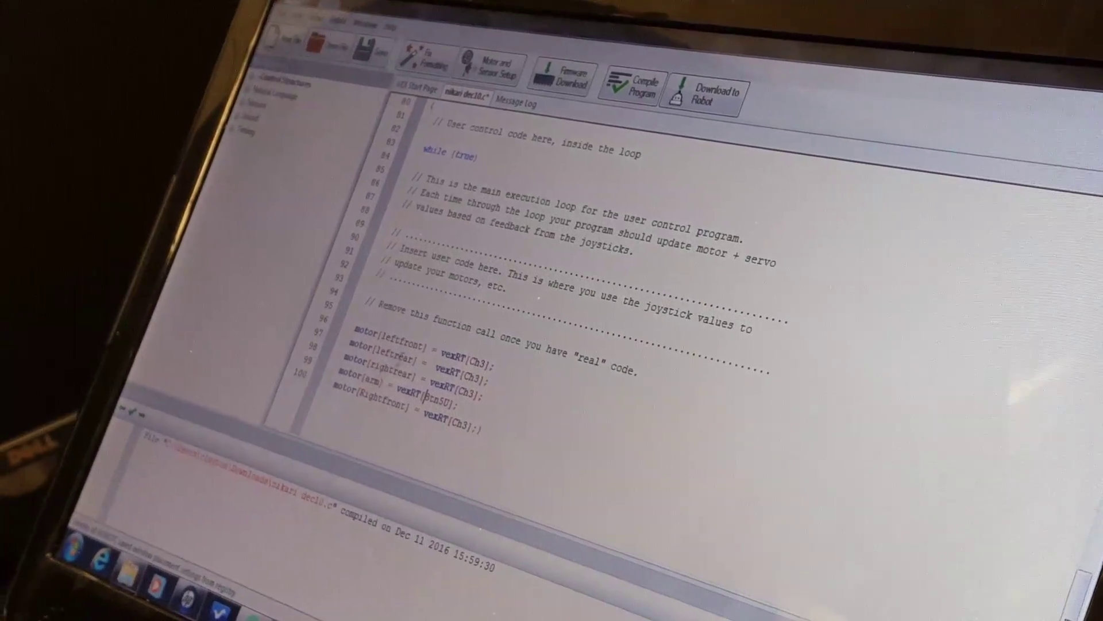
key(F7)
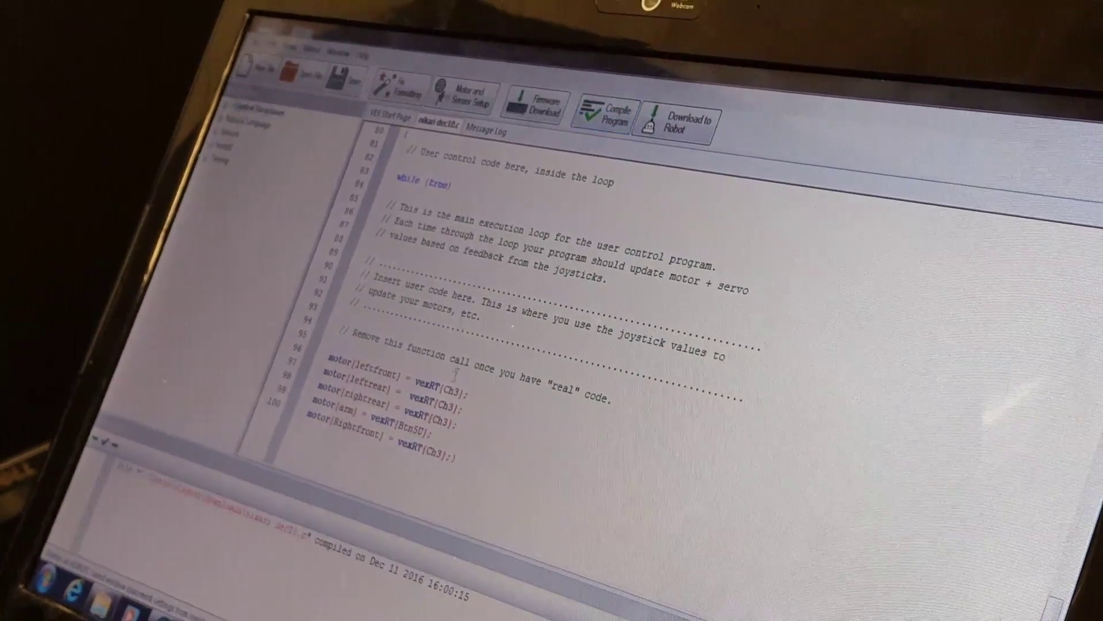
scroll(461, 416, up, 4)
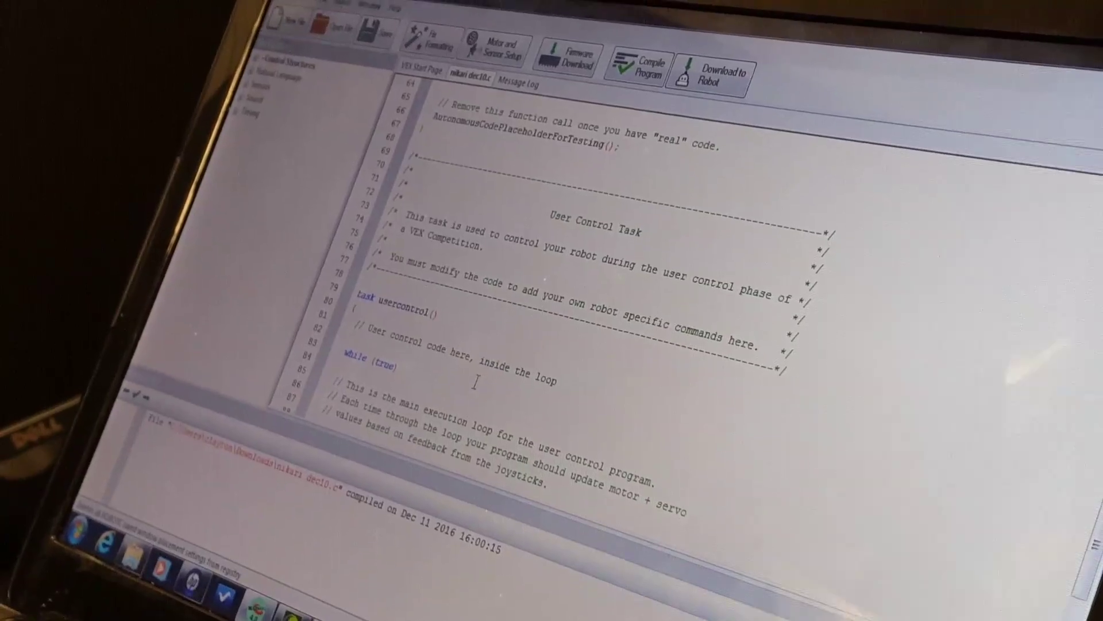
scroll(476, 398, down, 1)
scroll(476, 398, down, 3)
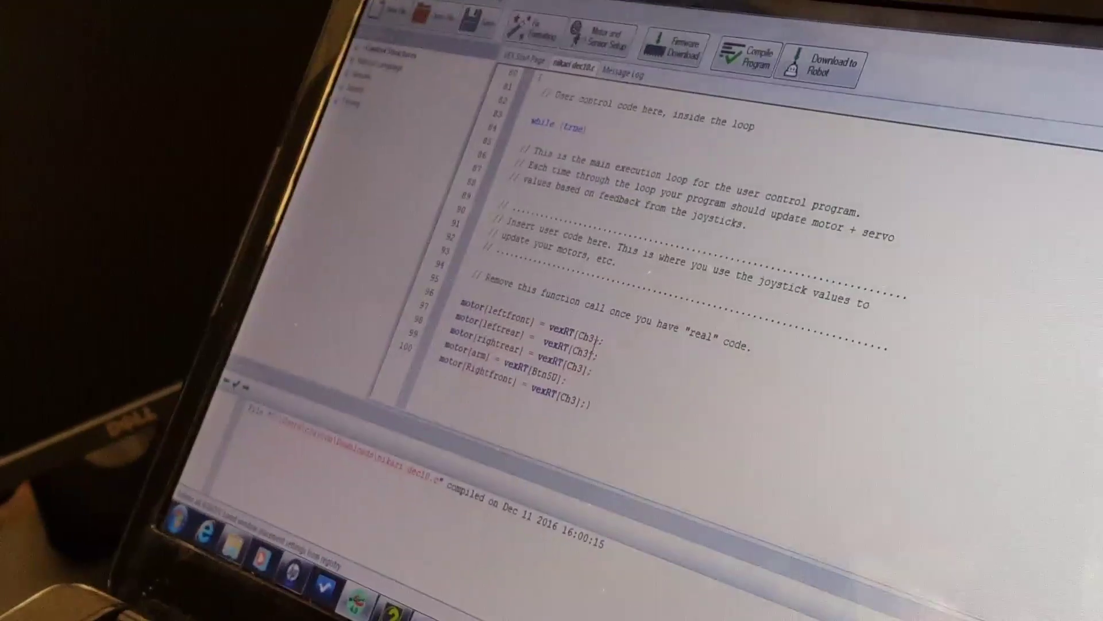